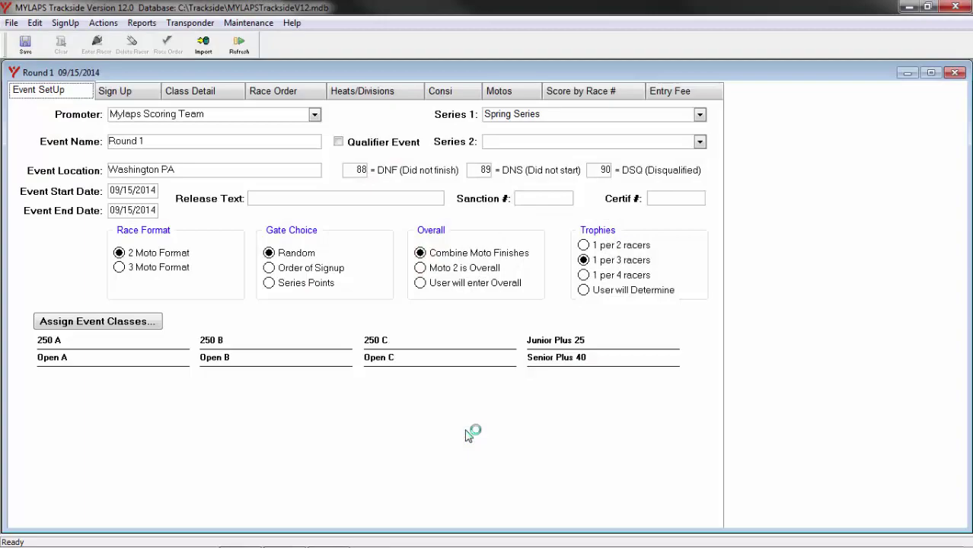
In the Racer Database, give the first racer transponder 9987678, save, and close the database.
click(253, 25)
click(264, 42)
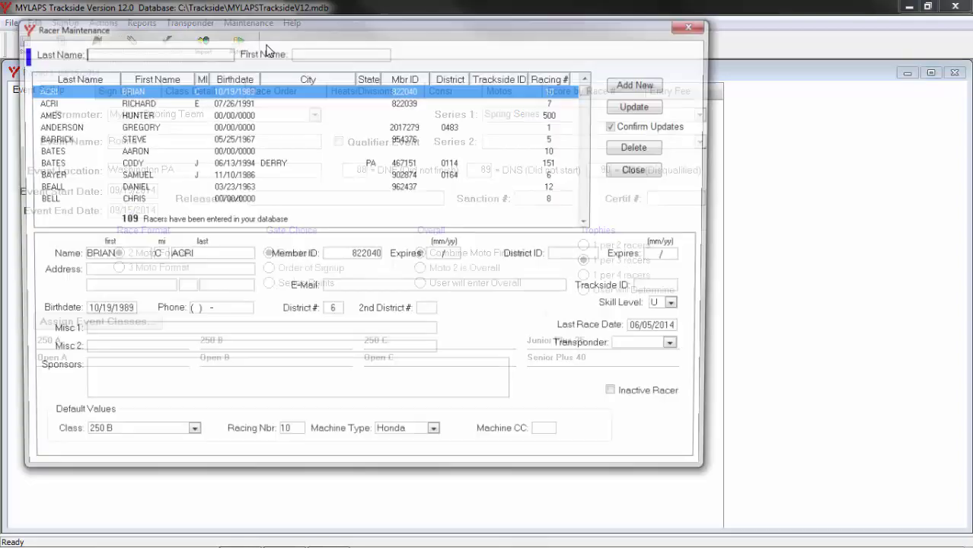
click(629, 350)
text(9987678)
click(655, 107)
click(559, 328)
click(640, 170)
click(130, 96)
click(417, 196)
text(DAINS)
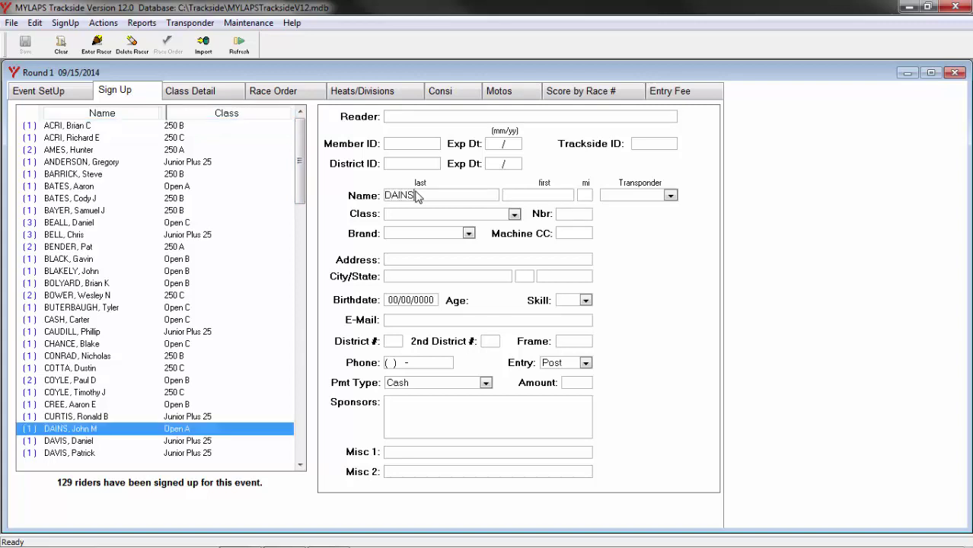
key(Return)
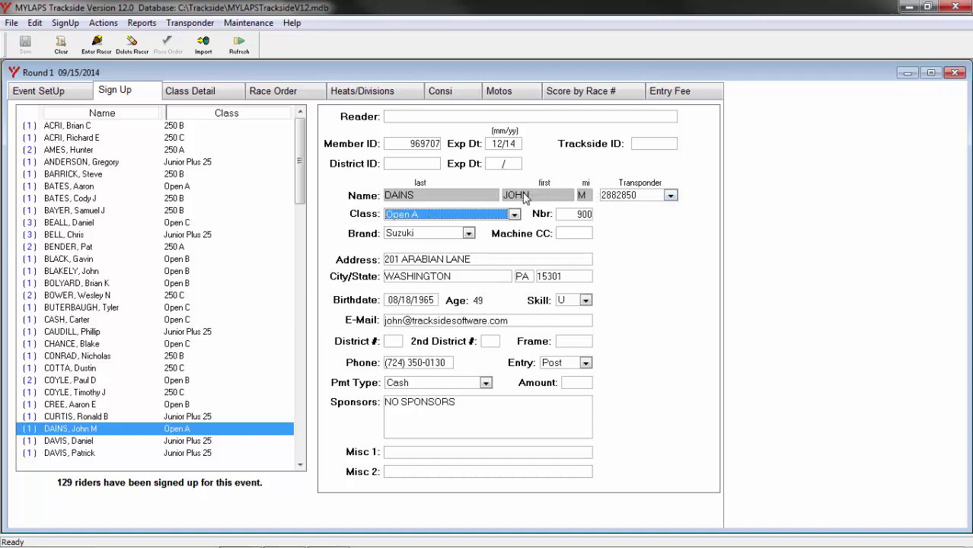
Clear the Sign Up form and enter the new rider's member ID, last name and first name.
click(61, 44)
text(3499299)
key(Tab)
key(Tab)
key(Tab)
key(Tab)
Give the new rider transponder 2089922, class Open C, number 22, brand Honda, and sign them up.
text(2)
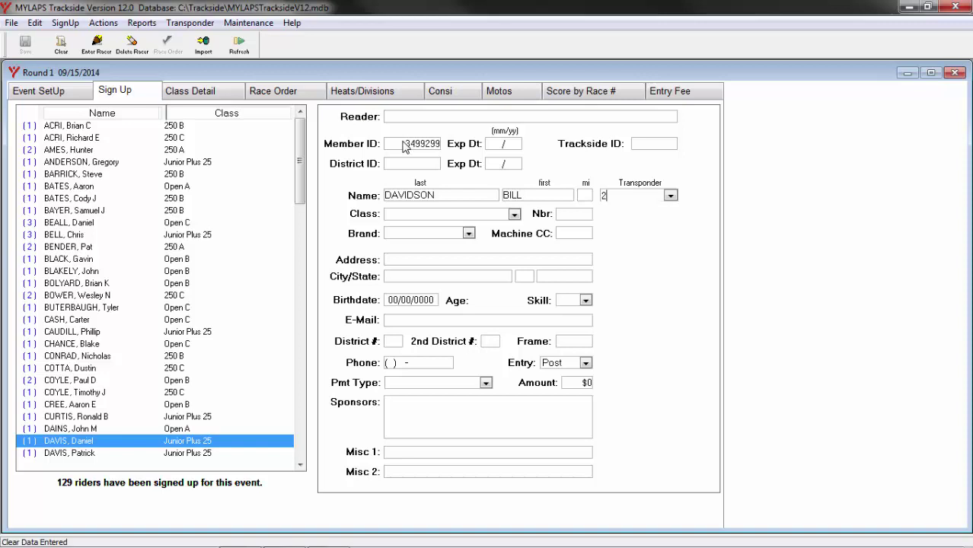
text(089922)
key(Tab)
text(o)
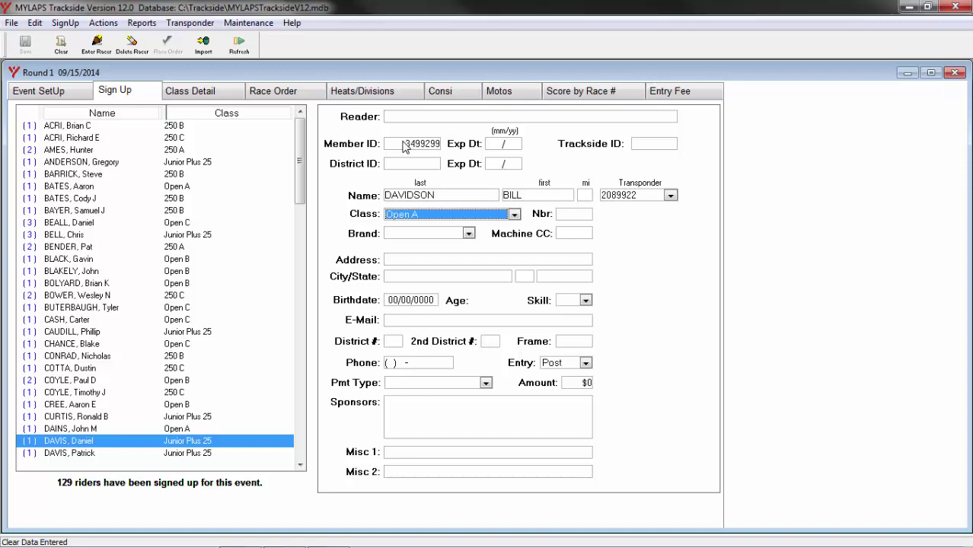
key(Tab)
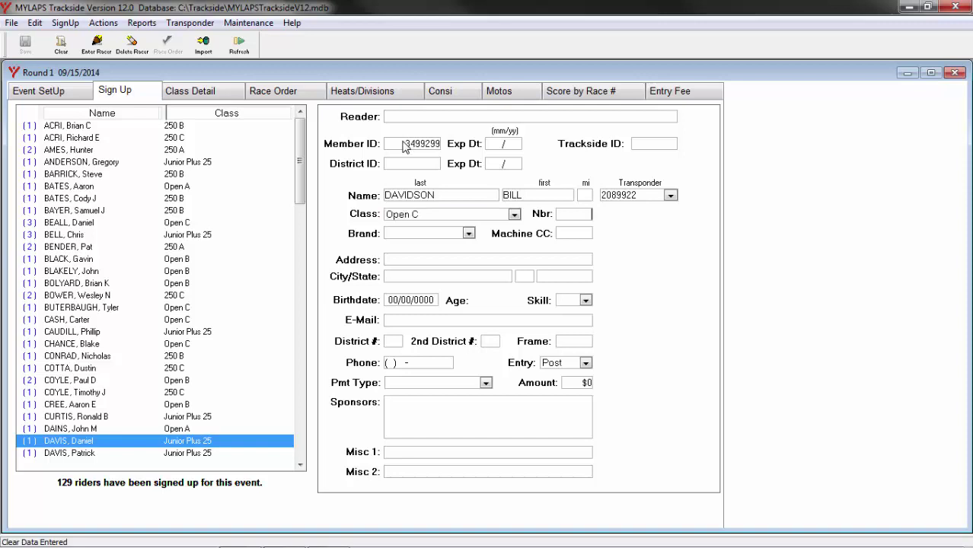
text(22)
key(Tab)
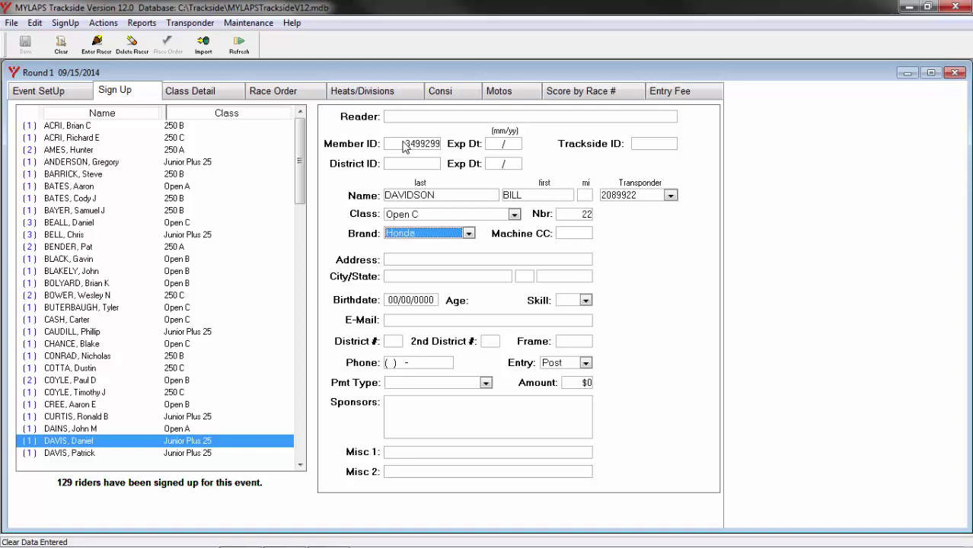
key(Return)
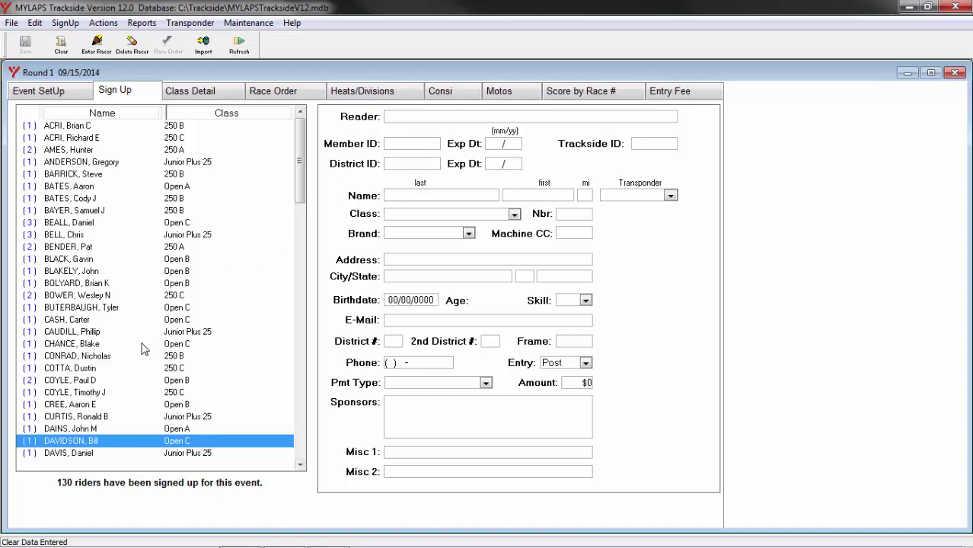
Show the new rider's info card: Open C, number 22, HON, transponder 2089922.
mouse_move(118, 449)
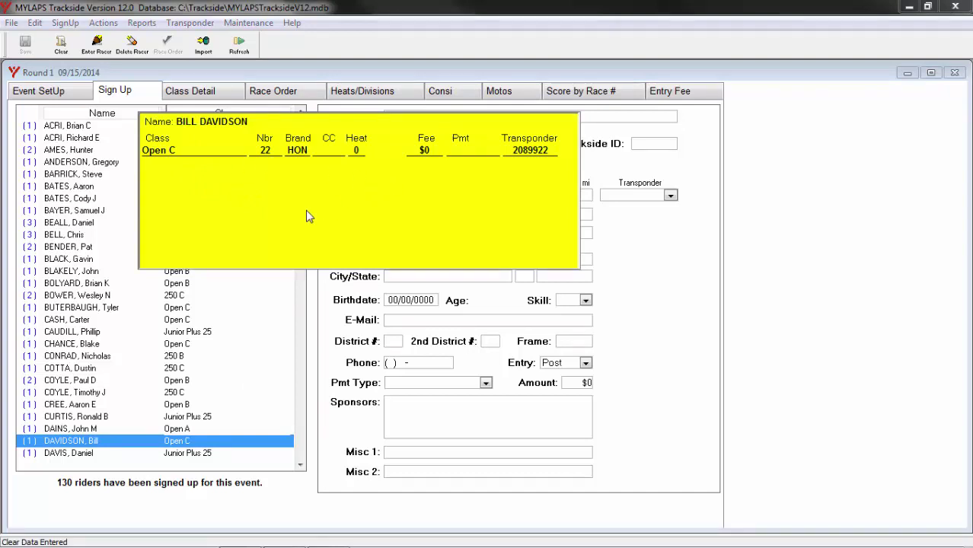
Open Trackside Preferences from the Edit menu.
click(35, 23)
click(61, 77)
Accept the preferences and show the Open A class entries on the Class Detail page.
click(561, 373)
click(203, 93)
click(42, 174)
key(Tab)
Assign transponder ID 5643211 to Open A racer number 51.
click(220, 296)
double_click(221, 296)
text(56)
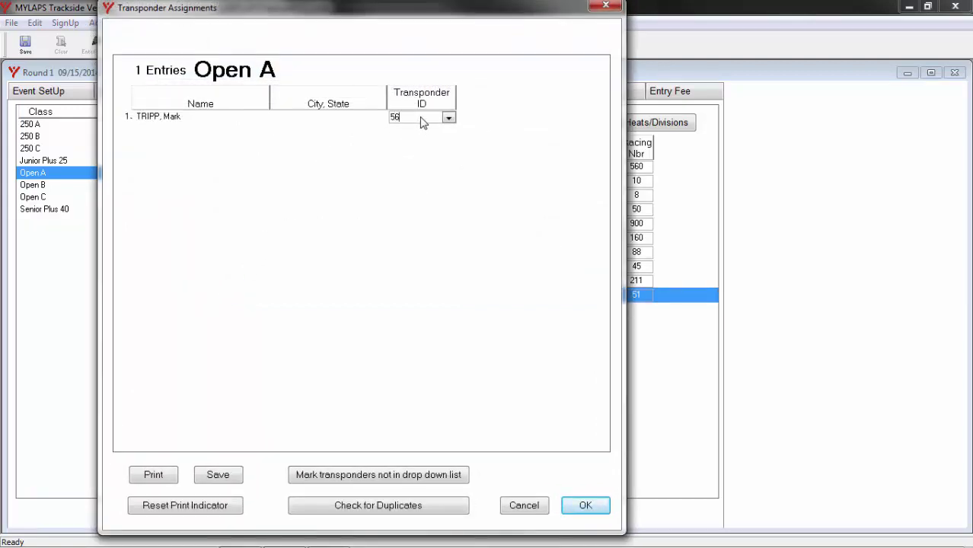
text(43211)
click(593, 506)
Save Open A transponder IDs 4346334, 9990888, 6677666, 8889999, 5556655, 4554445, 9907777 for the remaining racers.
mouse_move(226, 303)
double_click(43, 174)
click(405, 134)
text(4346334)
key(Down)
text(9990888)
key(Down)
text(6677666)
key(Down)
key(Down)
text(888)
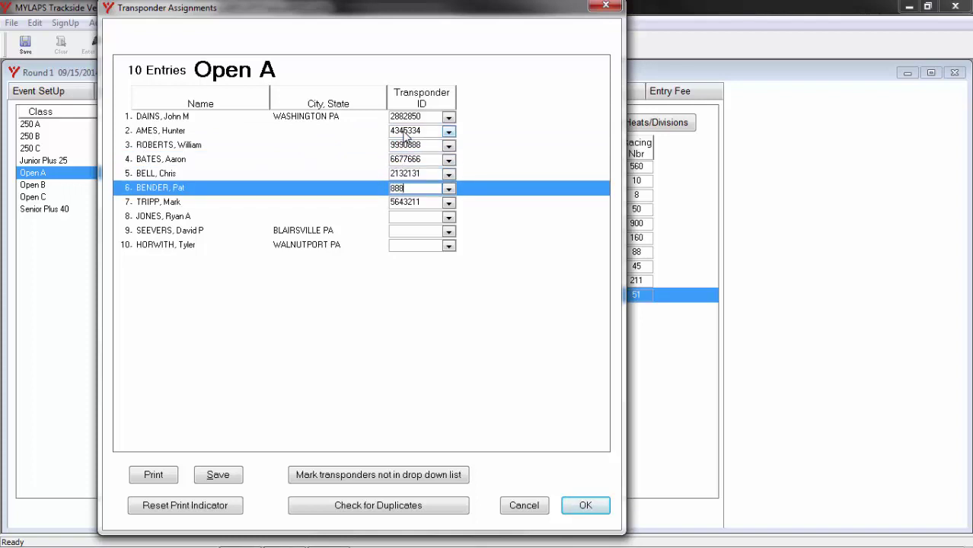
text(9999)
key(Down)
key(Down)
text(5556655)
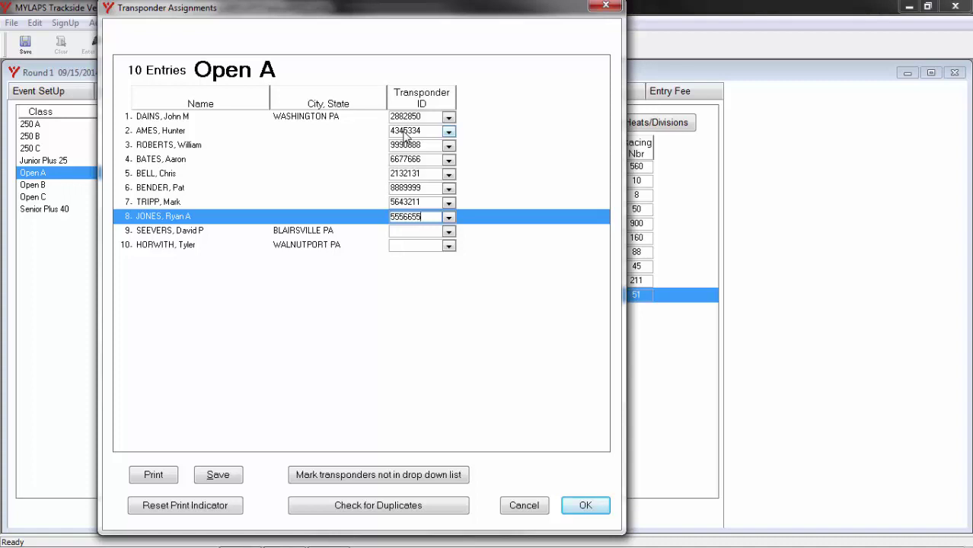
key(Down)
text(4554445)
key(Down)
text(9907777)
click(584, 505)
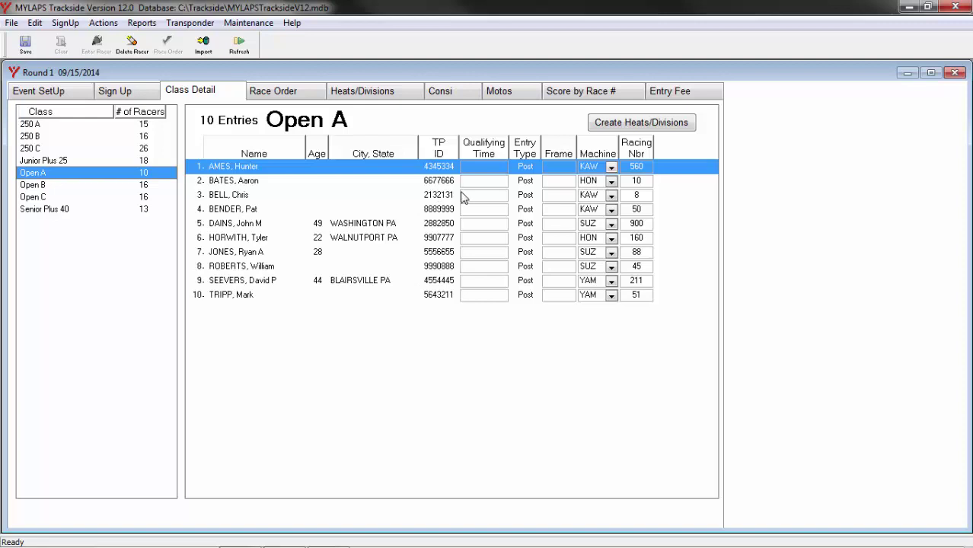
Open the Transponder menu to reach assignments for all entries.
click(191, 23)
Look up entry 25 by last name in the all-entries assignments and give it transponder 3829998.
click(220, 146)
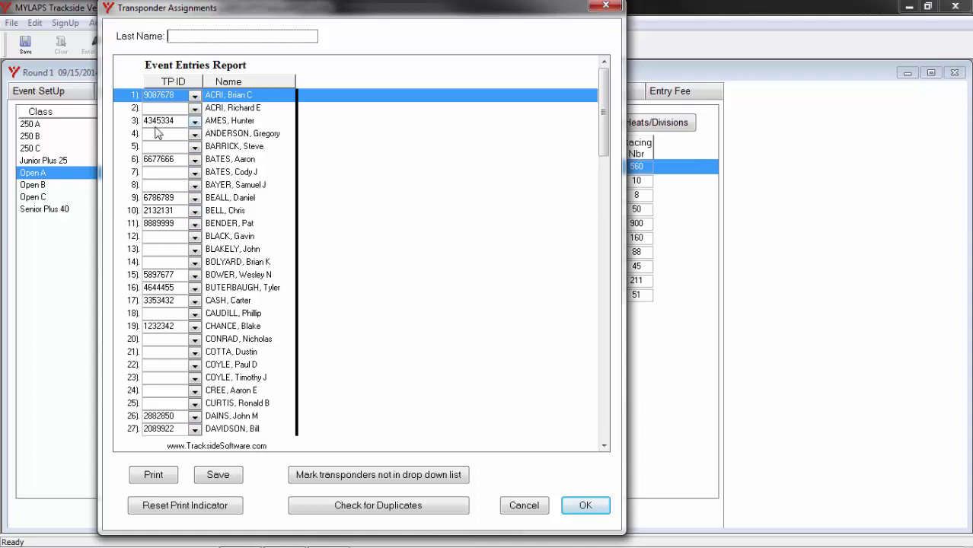
text(CURTIS)
key(Return)
text(3829998)
Save and close the all-entries assignments, then bring up the empty Rental Transponder List.
click(584, 507)
click(190, 23)
click(209, 93)
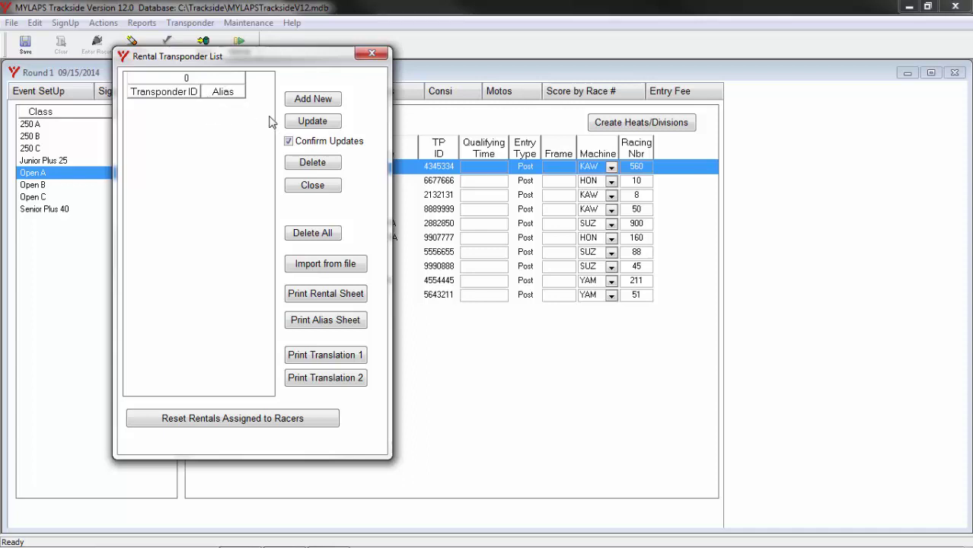
Add rental transponder 3029998 with alias 998.
click(318, 103)
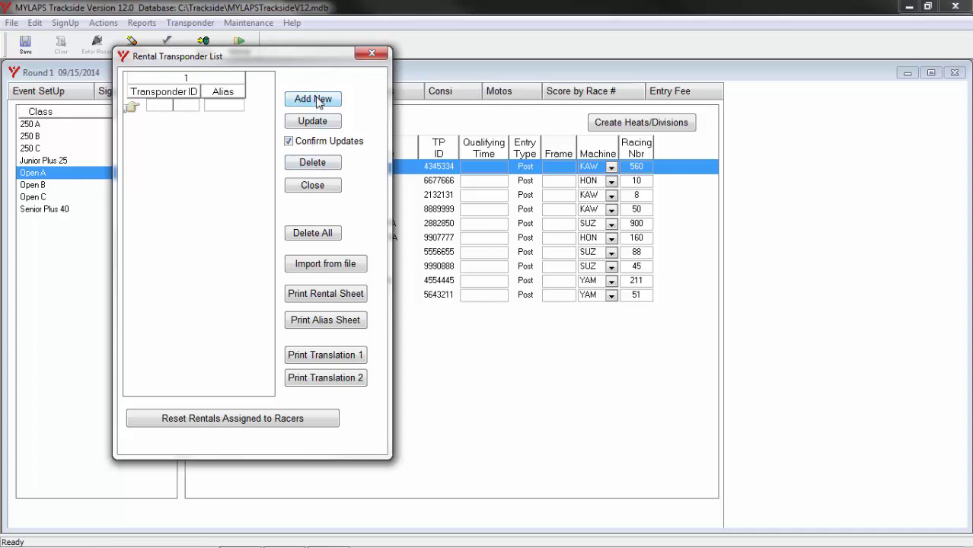
text(302)
text(9998)
text(998)
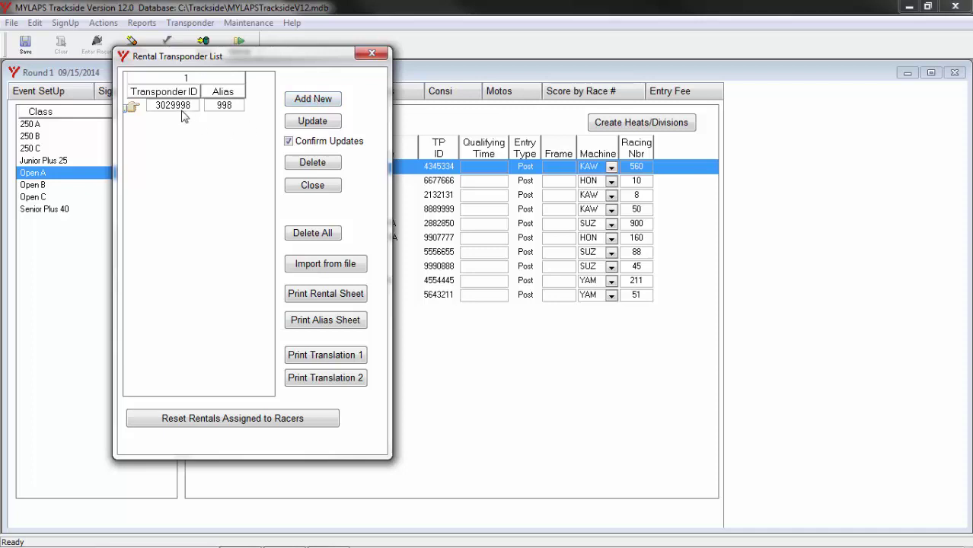
Import the transponder file without alias numbers, filling the list to 31 IDs, then select transponder 7215119's alias.
click(323, 265)
double_click(192, 134)
click(548, 332)
click(565, 338)
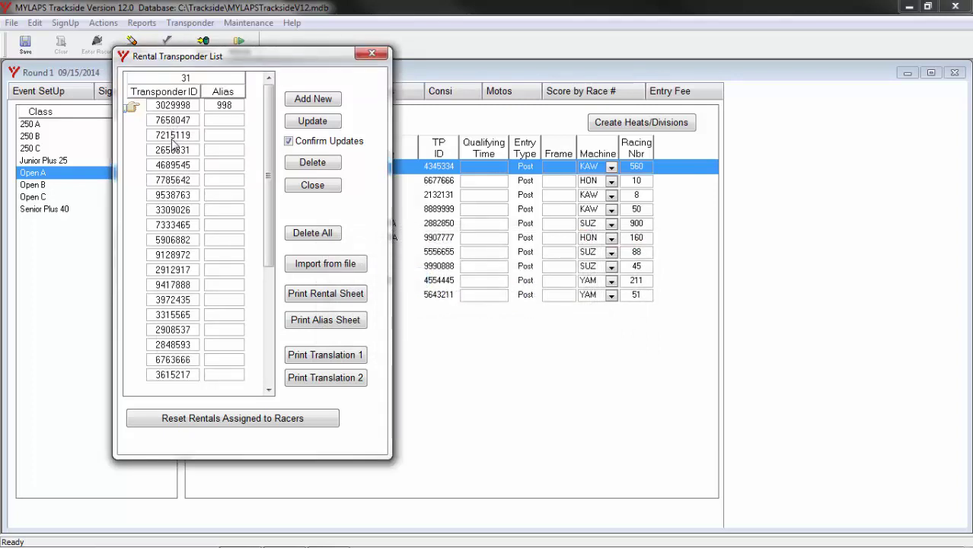
click(226, 120)
click(226, 136)
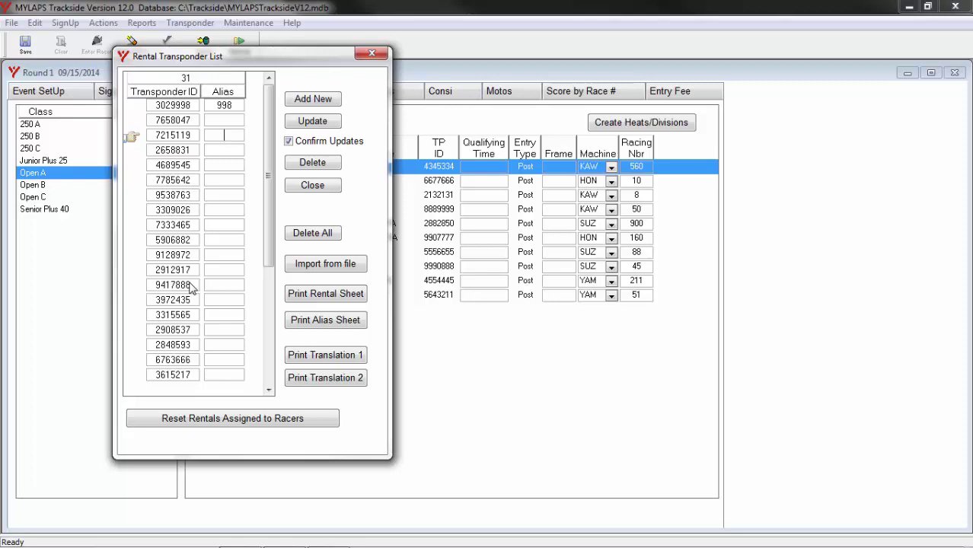